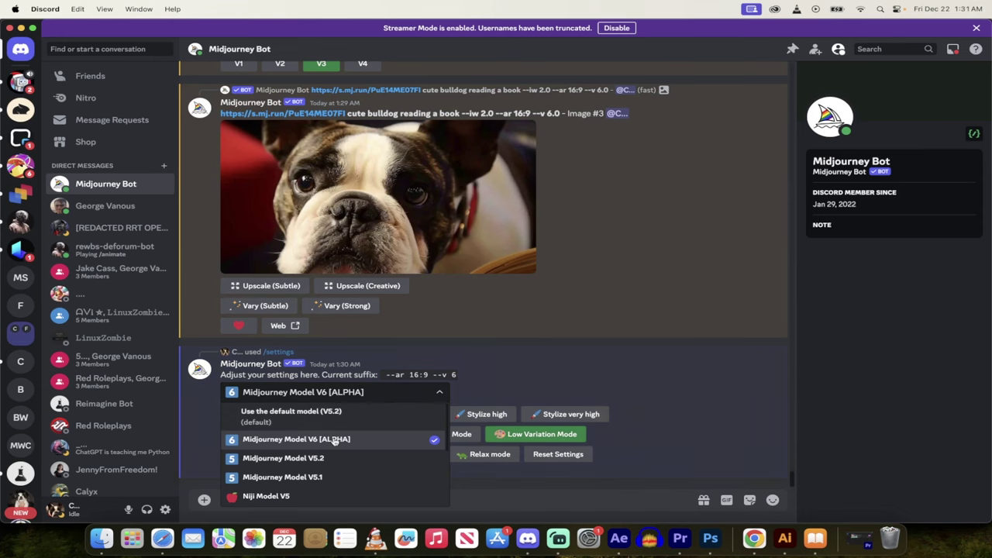
Step: Select Midjourney Model V6 [ALPHA] as the model in the bot settings
{"action": "left_click", "coordinate": [338, 439]}
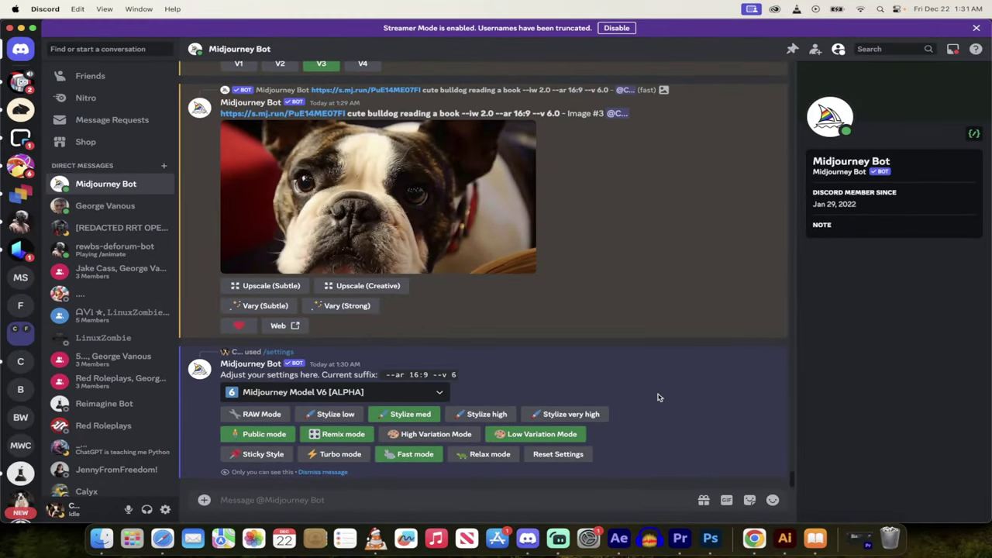
Step: Examine the earlier bulldog reference photo and the image grids generated from it in the chat history
{"action": "scroll", "coordinate": [507, 402], "scroll_direction": "up", "scroll_amount": 10}
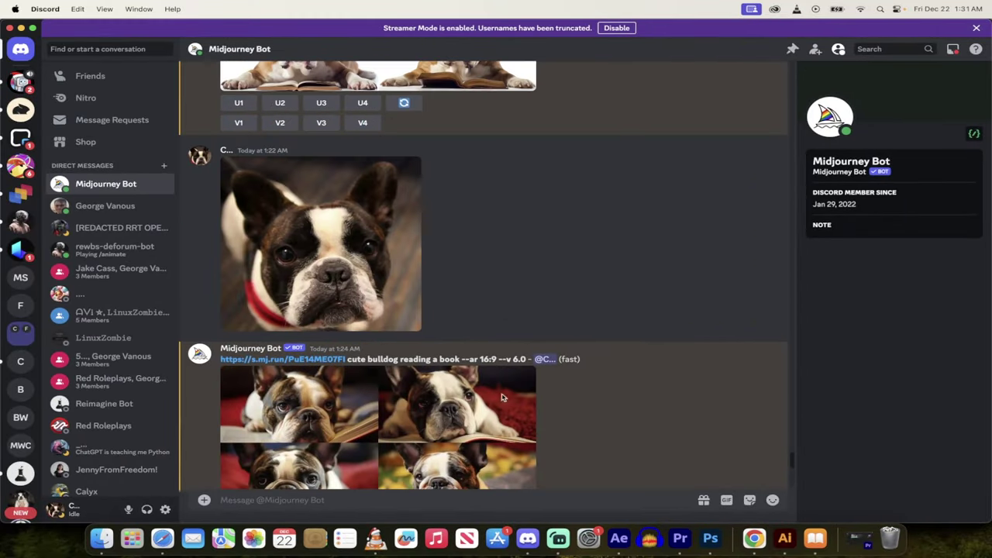
{"action": "left_click", "coordinate": [380, 279]}
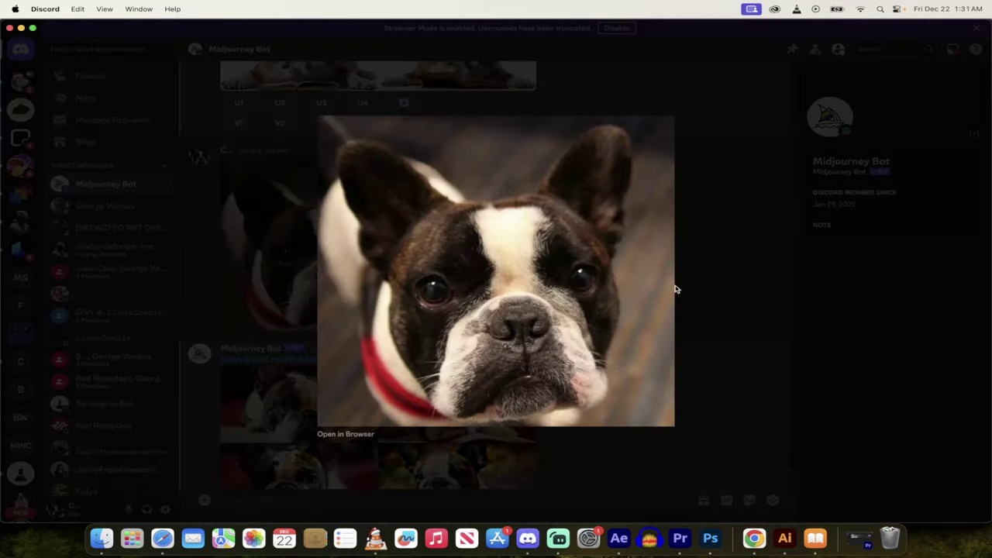
{"action": "left_click", "coordinate": [726, 320]}
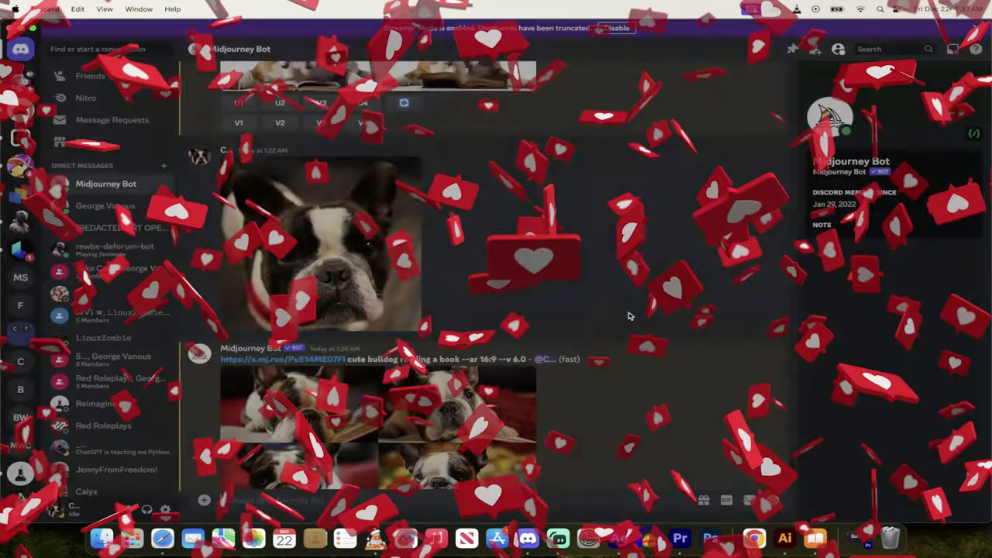
{"action": "scroll", "coordinate": [587, 316], "scroll_direction": "down", "scroll_amount": 2}
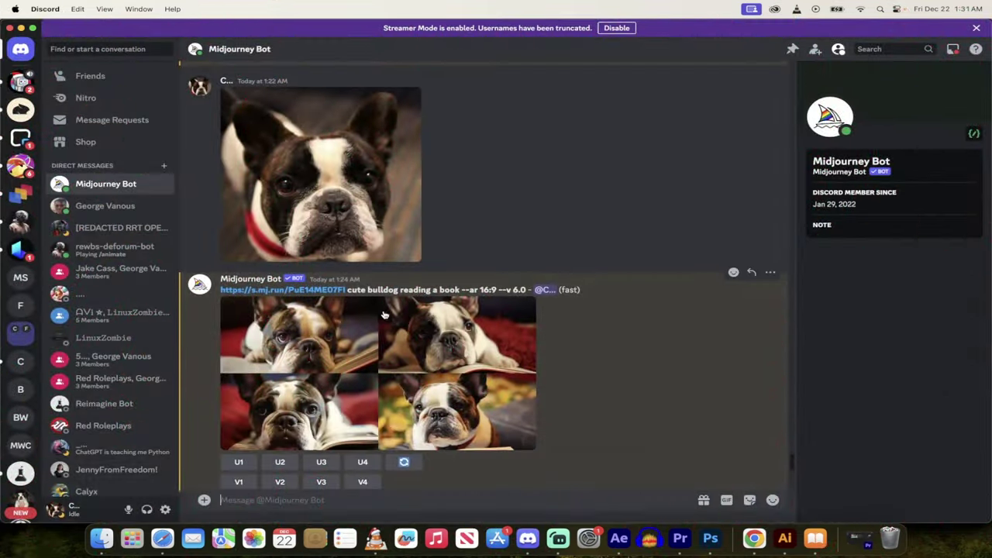
{"action": "scroll", "coordinate": [399, 349], "scroll_direction": "down", "scroll_amount": 2}
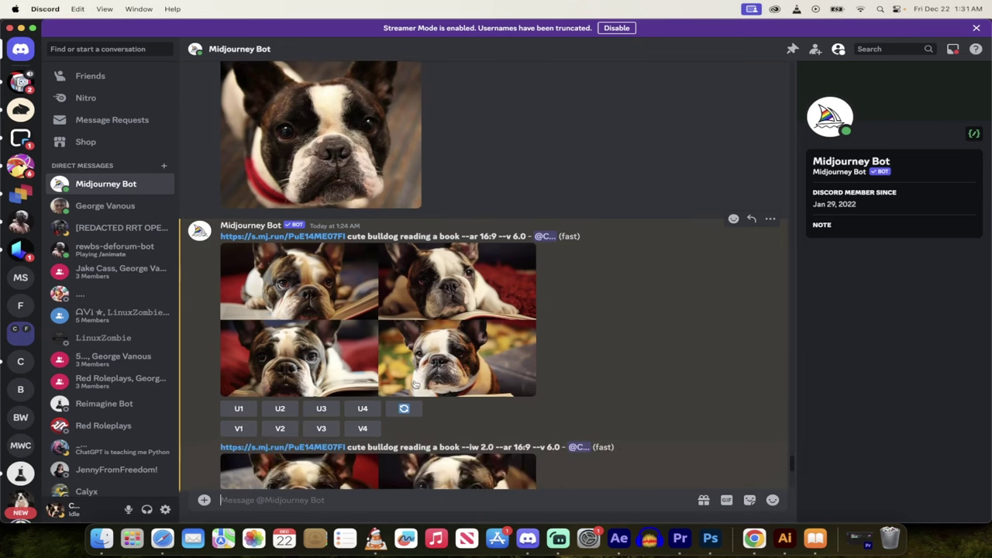
{"action": "scroll", "coordinate": [415, 386], "scroll_direction": "down", "scroll_amount": 5}
{"action": "scroll", "coordinate": [674, 401], "scroll_direction": "down", "scroll_amount": 5}
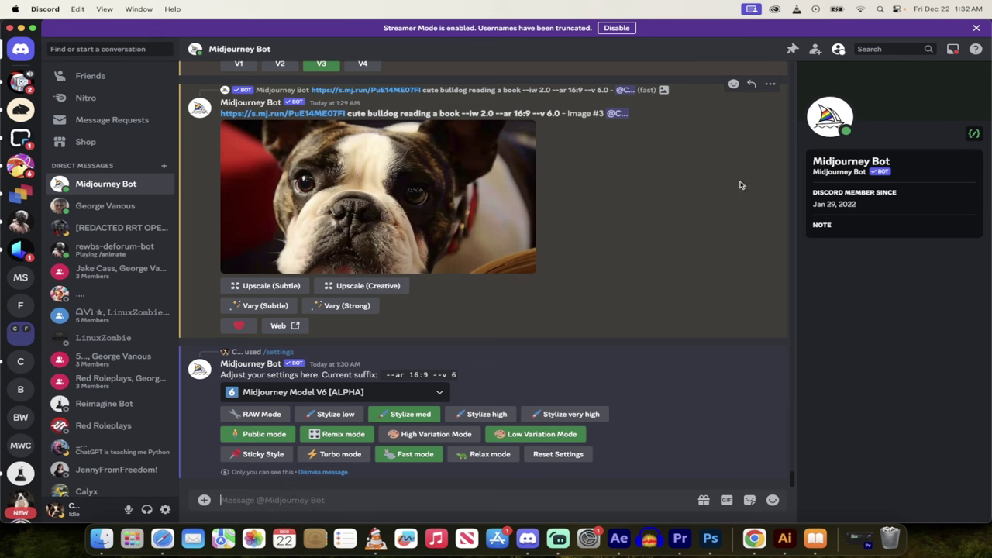
Step: Switch to Finder, attach the beach bulldog JPG from the Desktop folder to the Midjourney Bot chat, and send it
{"action": "key", "text": "super+Tab"}
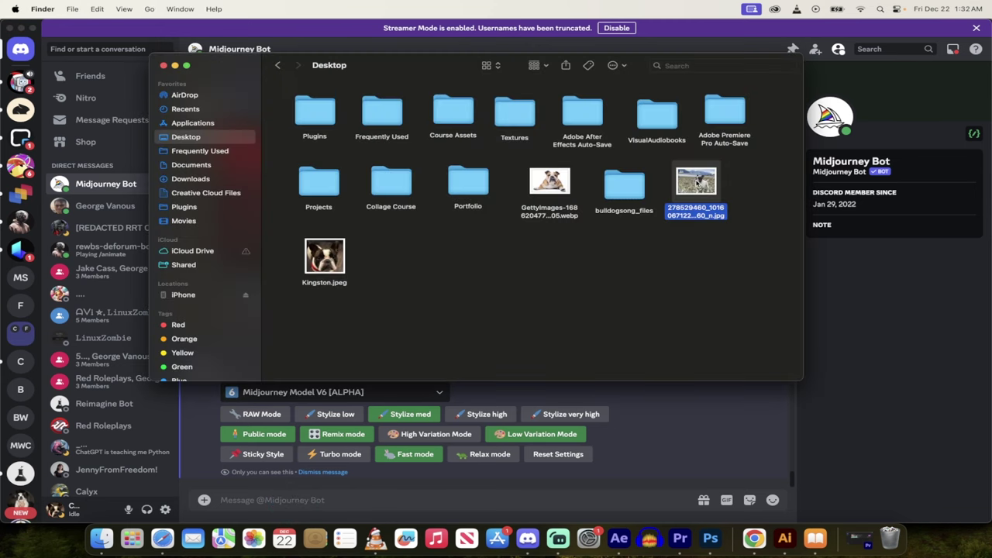
{"action": "left_click_drag", "start_coordinate": [696, 186], "coordinate": [492, 306]}
{"action": "key", "text": "super+Tab"}
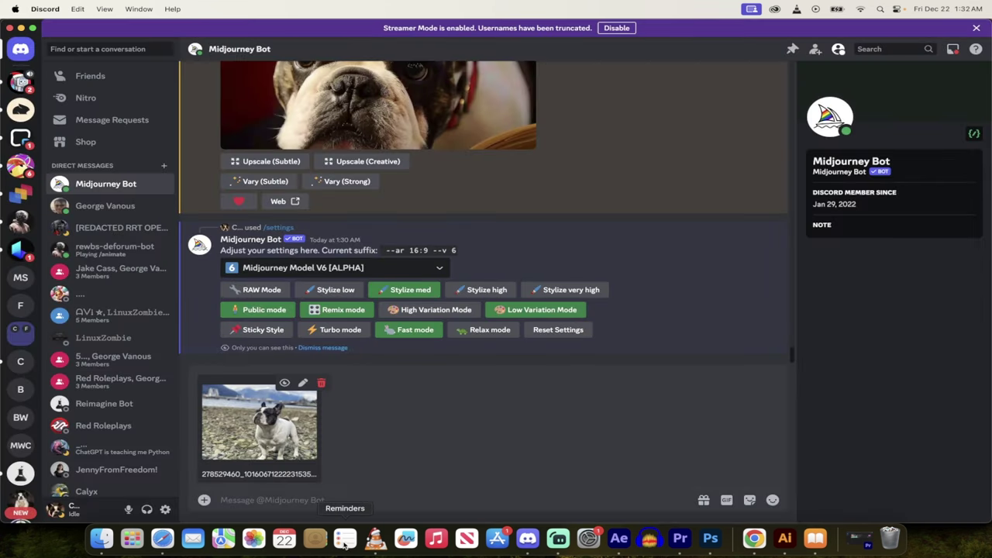
{"action": "key", "text": "super+Tab"}
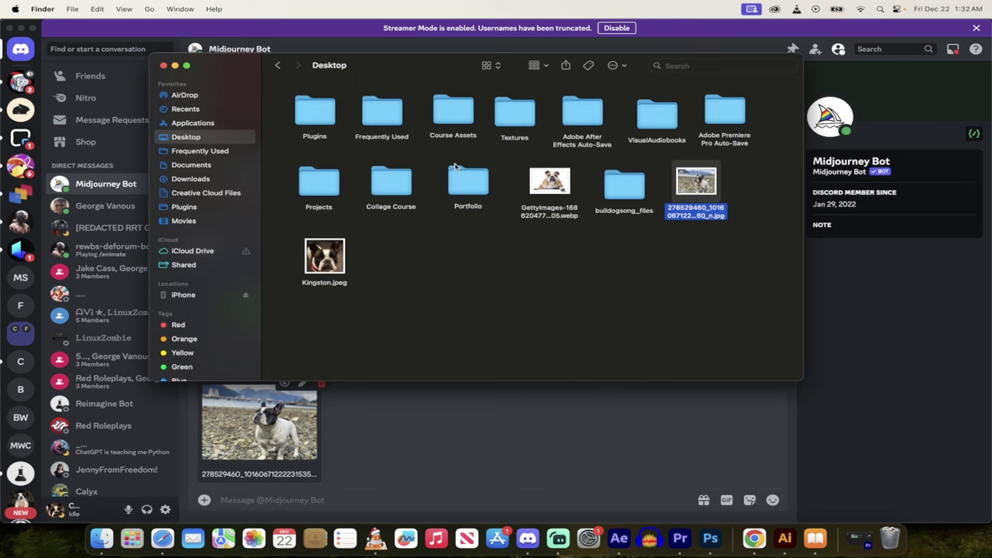
{"action": "left_click", "coordinate": [176, 66]}
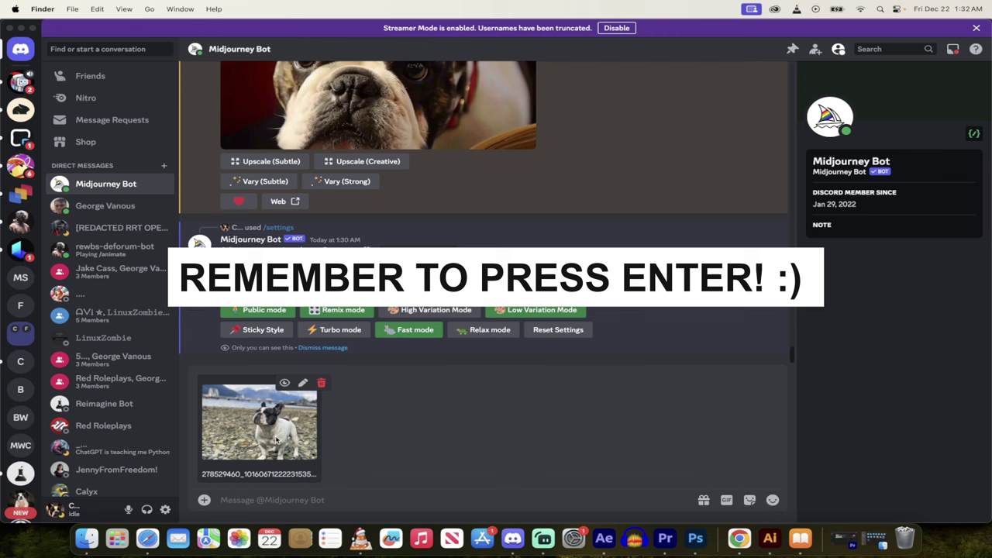
{"action": "left_click", "coordinate": [266, 501]}
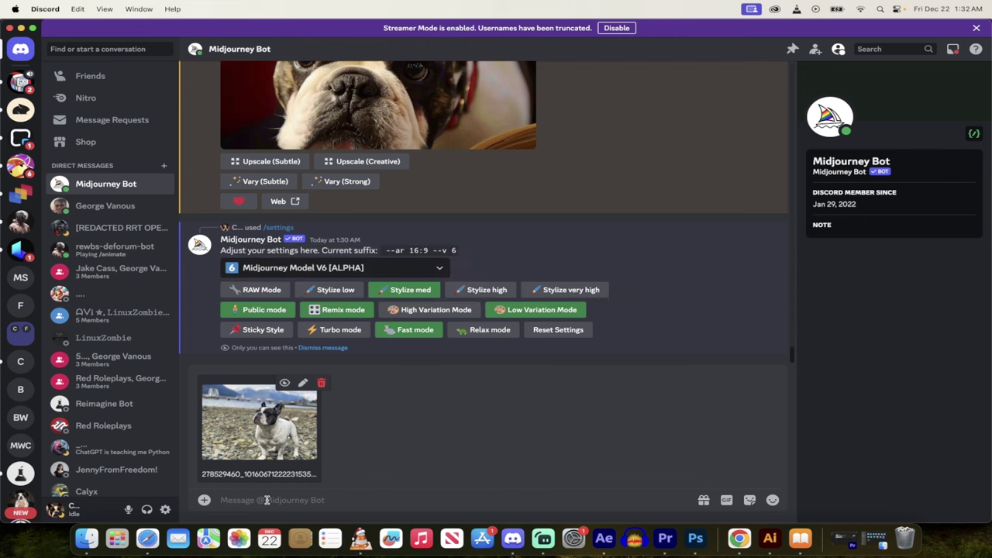
{"action": "key", "text": "Return"}
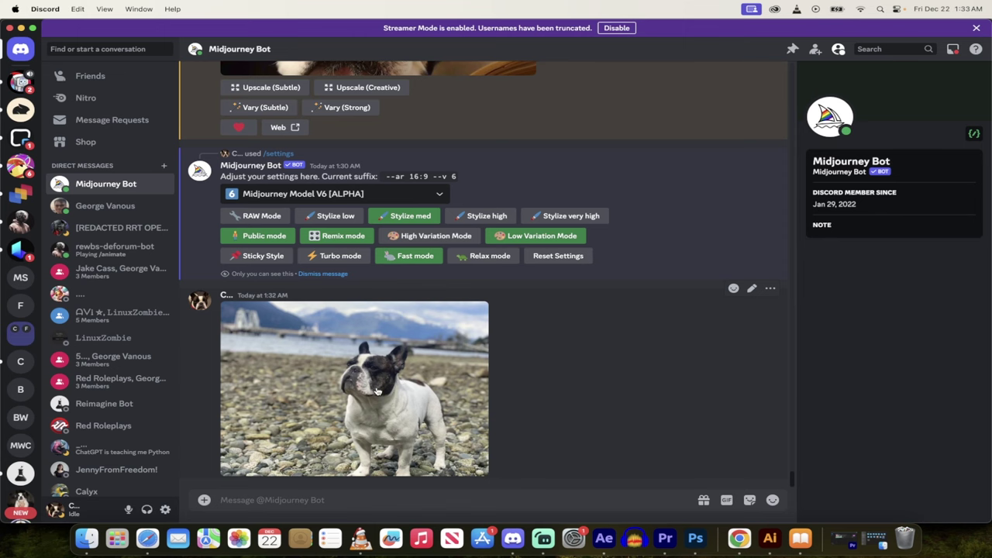
Step: Copy the image link of the uploaded beach bulldog photo, both from the chat and from its enlarged view
{"action": "right_click", "coordinate": [377, 392]}
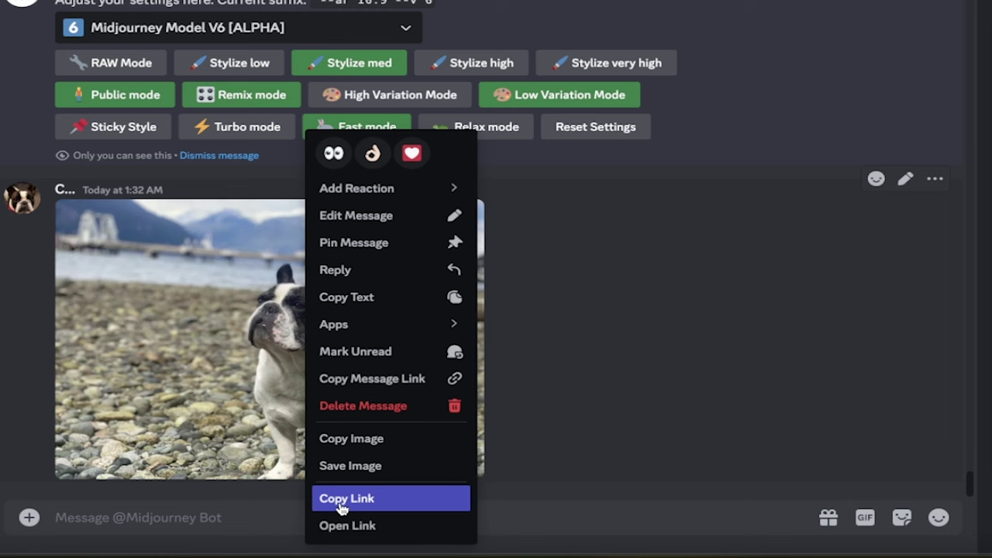
{"action": "left_click", "coordinate": [342, 508]}
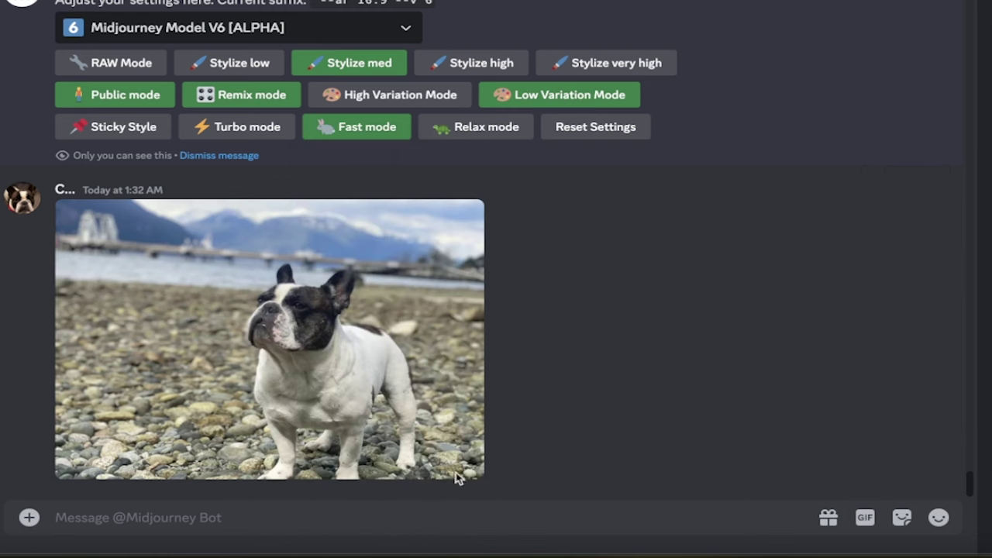
{"action": "left_click", "coordinate": [245, 365]}
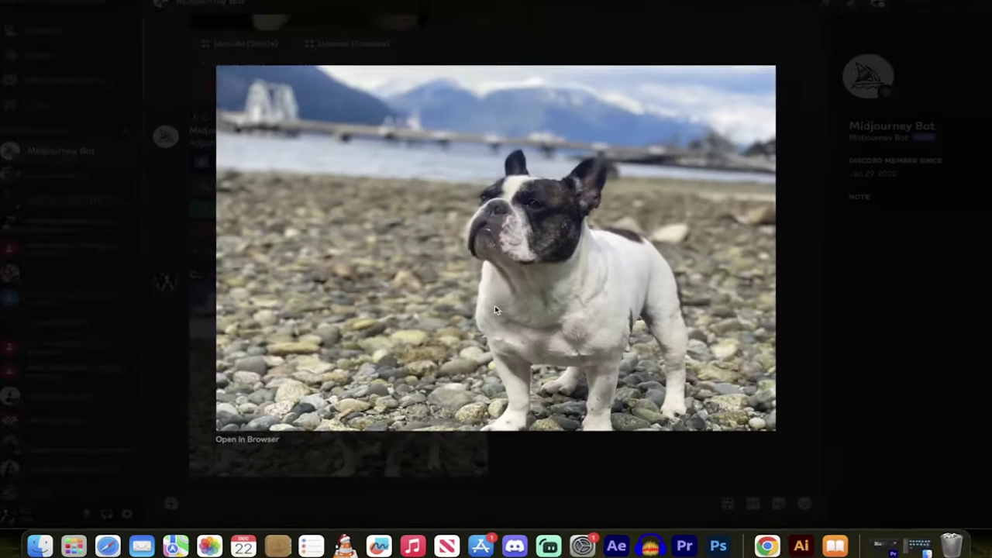
{"action": "right_click", "coordinate": [498, 246]}
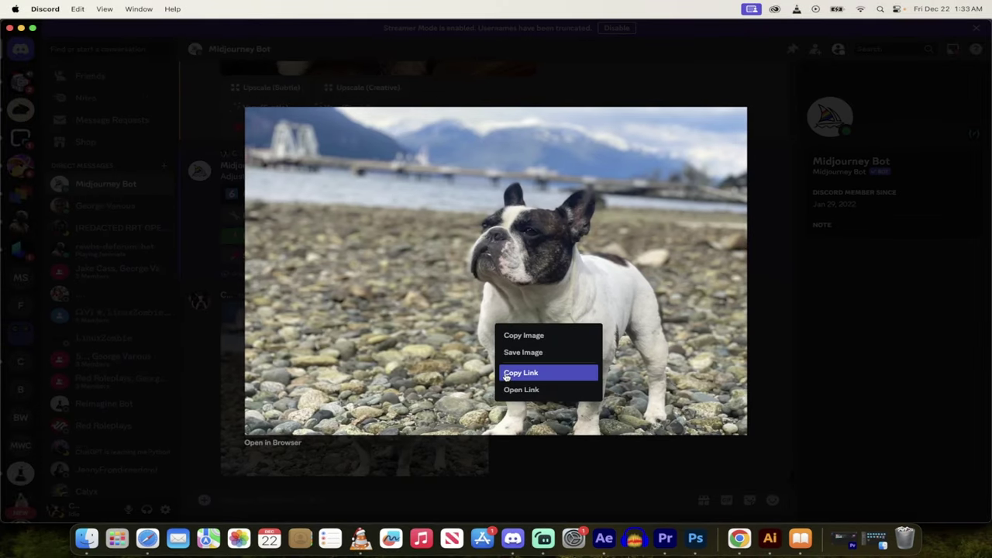
{"action": "left_click", "coordinate": [508, 373]}
{"action": "left_click", "coordinate": [529, 495]}
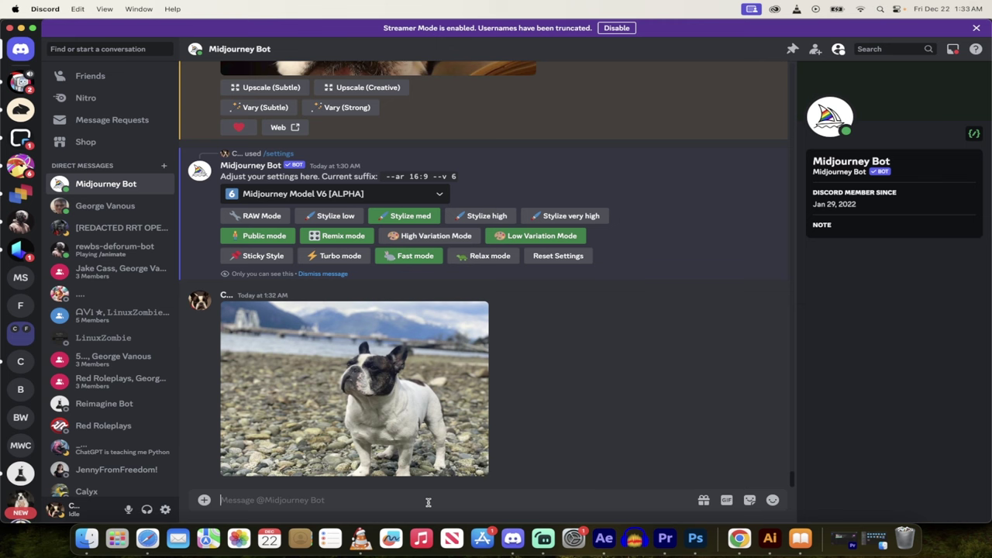
Step: Generate images with /imagine from the photo link plus "bulldog on a beach with a mountain in the background", and enlarge the resulting grid
{"action": "type", "text": "/"}
{"action": "key", "text": "Return"}
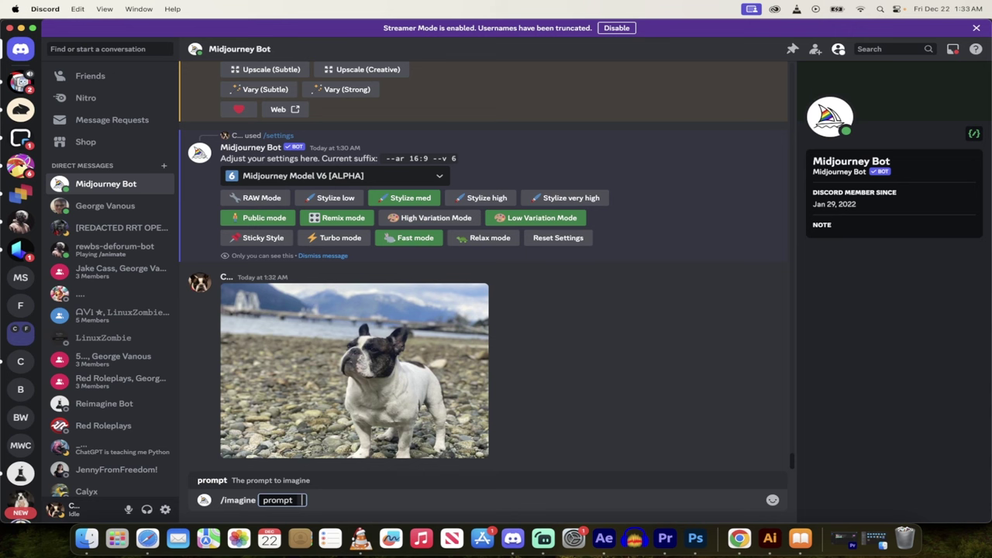
{"action": "key", "text": "super+v"}
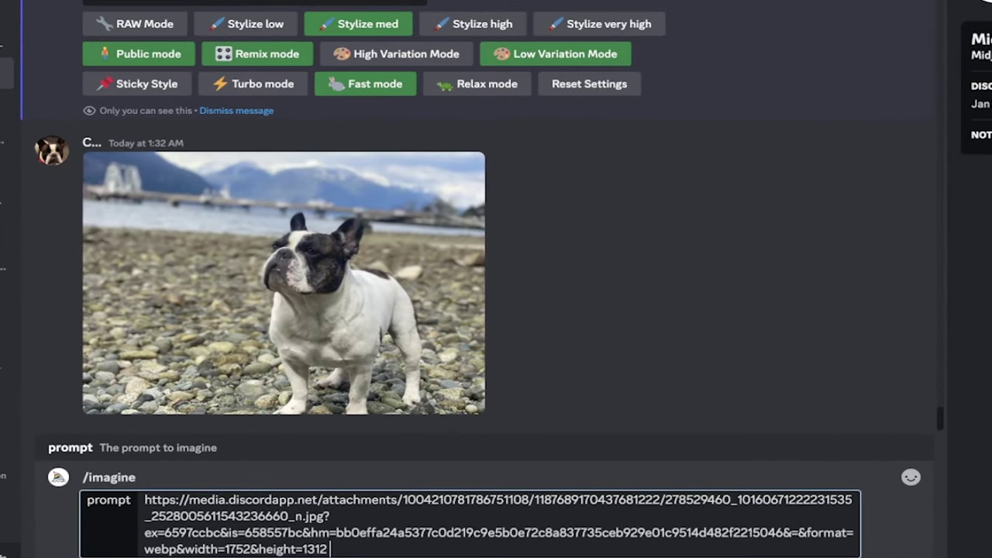
{"action": "type", "text": "bulldog on a beach wi"}
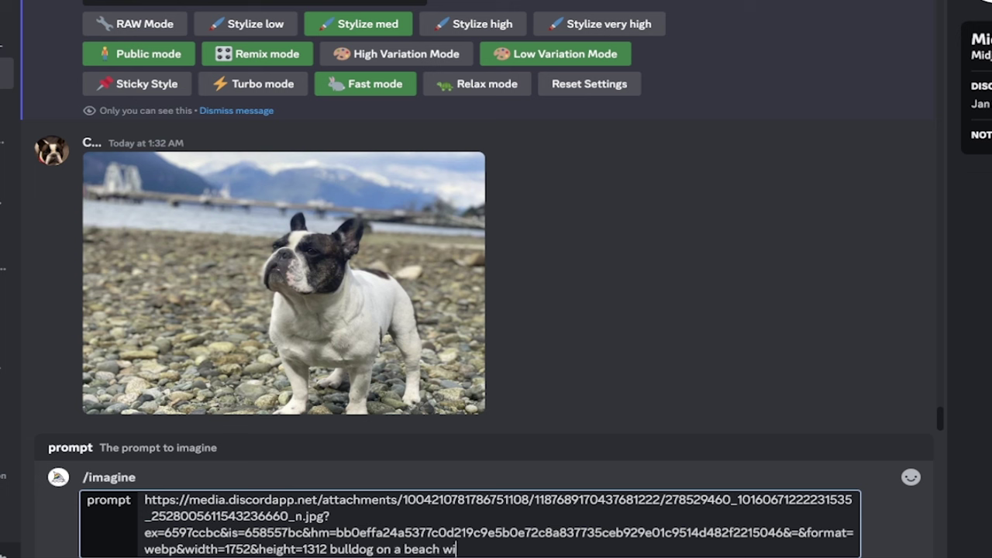
{"action": "type", "text": "th a mountain in the back"}
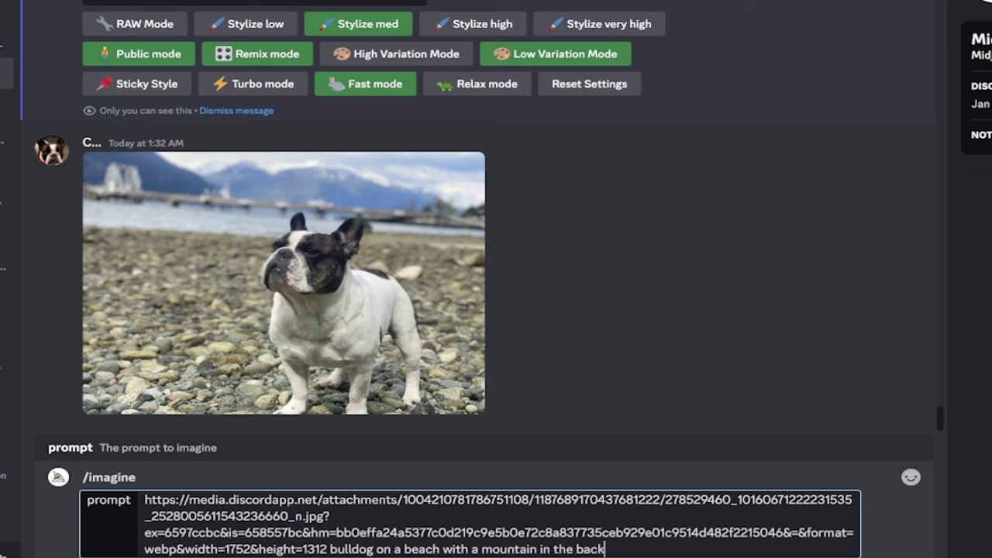
{"action": "type", "text": "ground"}
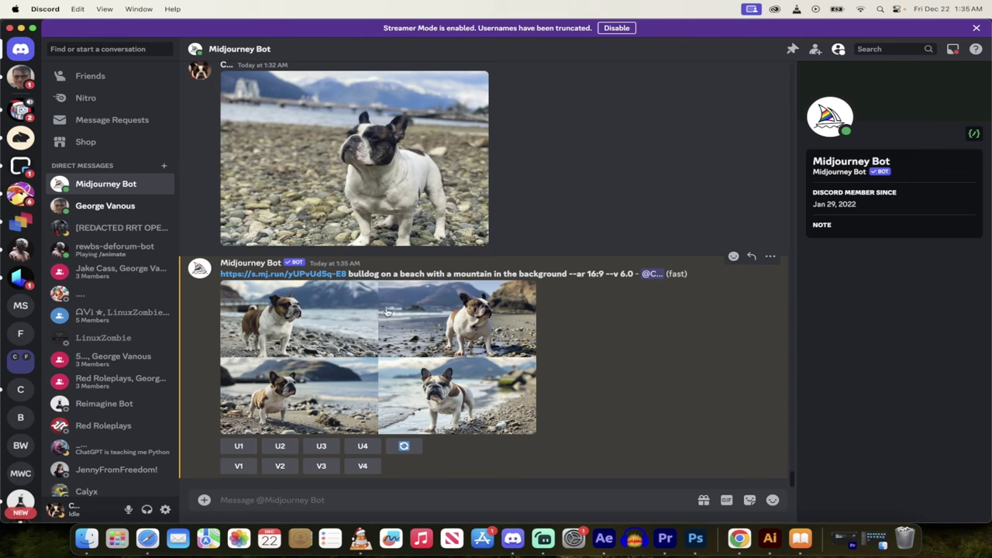
{"action": "left_click", "coordinate": [356, 341]}
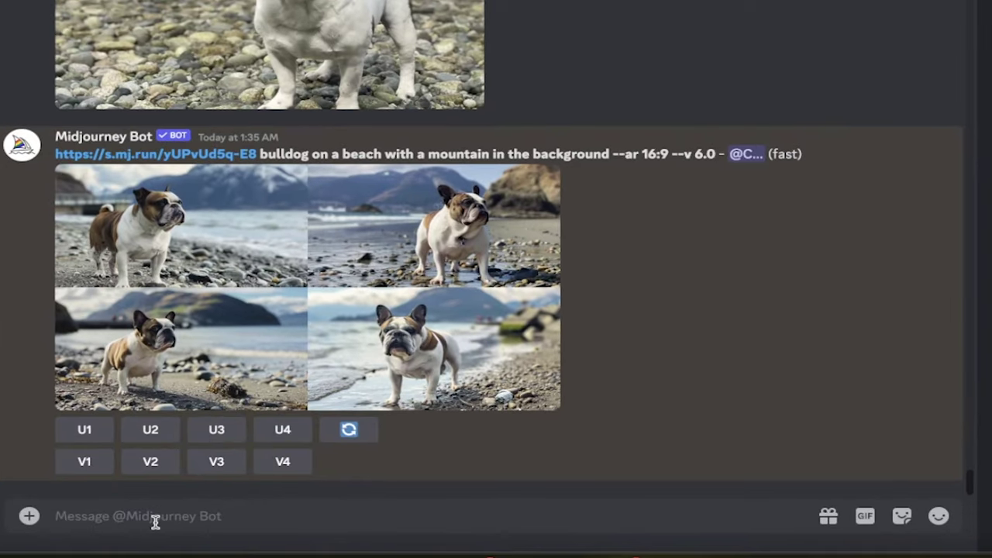
Step: Fill in a new /imagine prompt with the copied photo link and "bulldog on a beach with a mountain in the background"
{"action": "type", "text": "/imag"}
{"action": "key", "text": "Tab"}
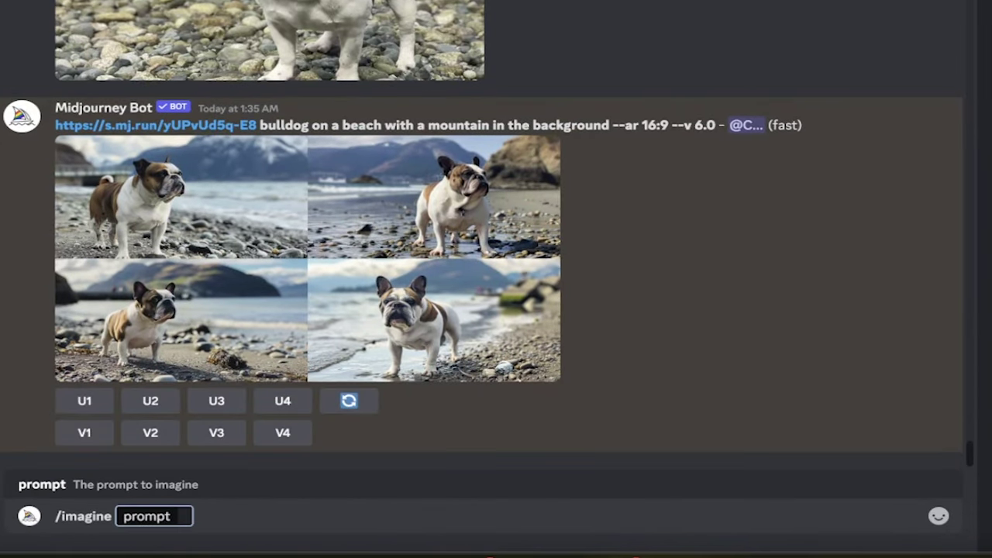
{"action": "key", "text": "ctrl+v"}
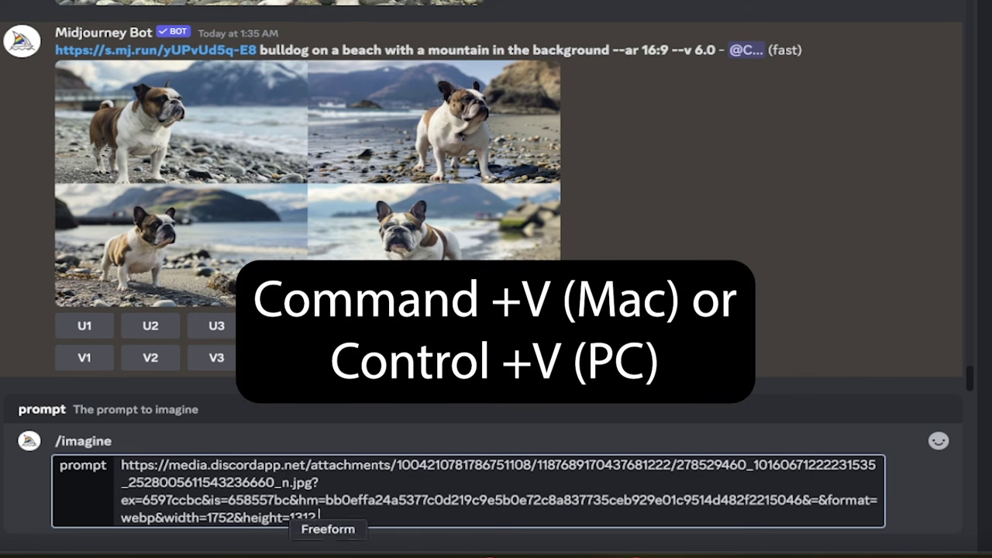
{"action": "type", "text": "bulldog on a beach with a "}
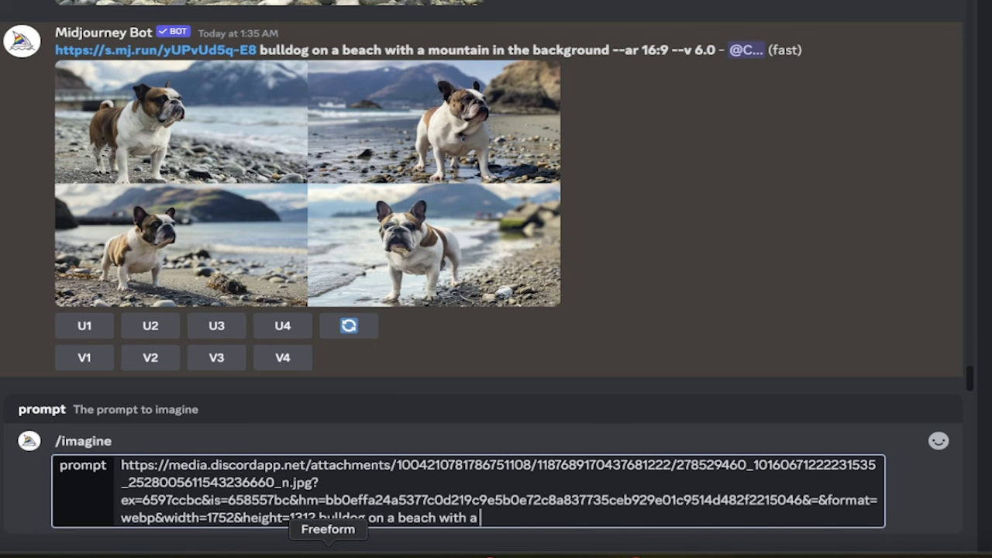
{"action": "type", "text": "mountain in the background"}
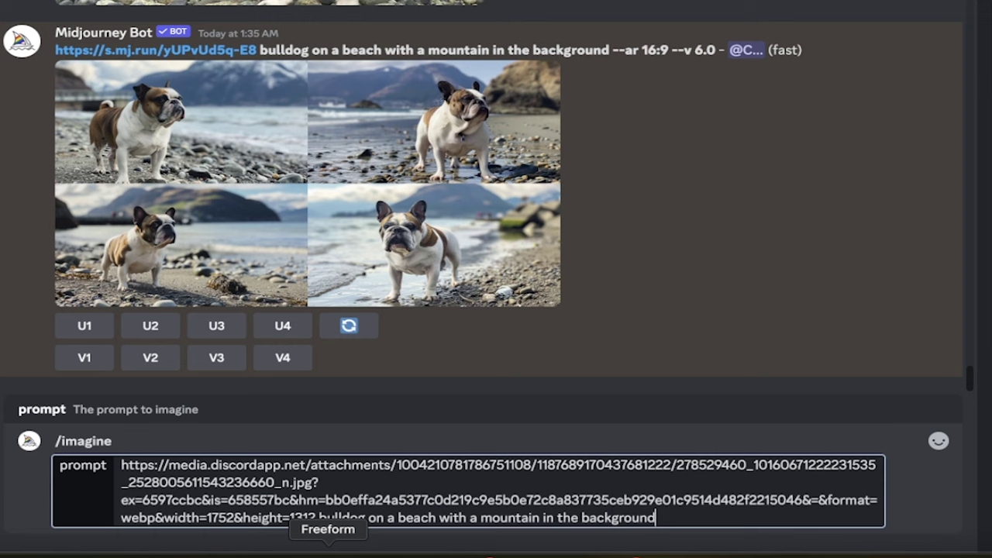
Step: Add the image weight parameter --iw 2.0 to the end of the prompt and submit it
{"action": "type", "text": " -"}
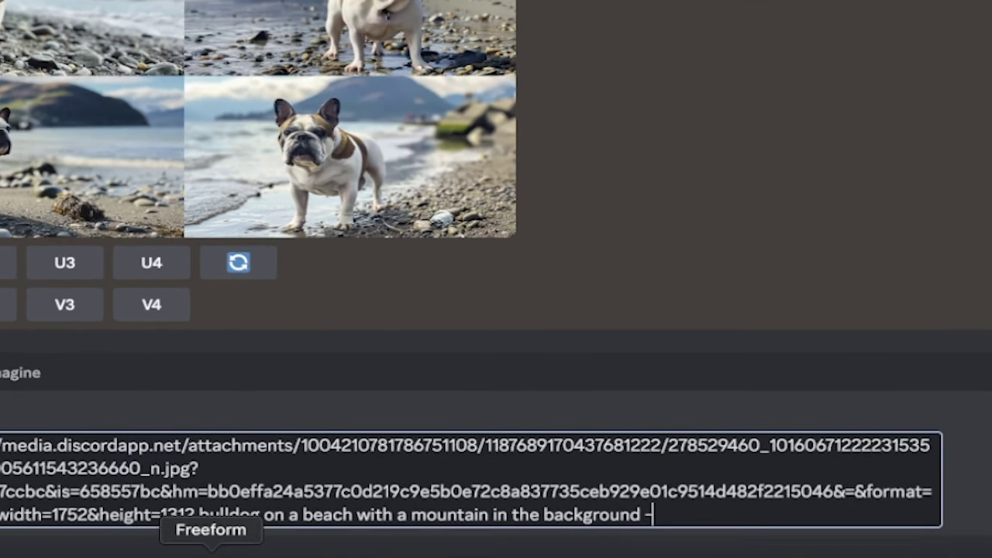
{"action": "type", "text": "-iw"}
{"action": "type", "text": "2"}
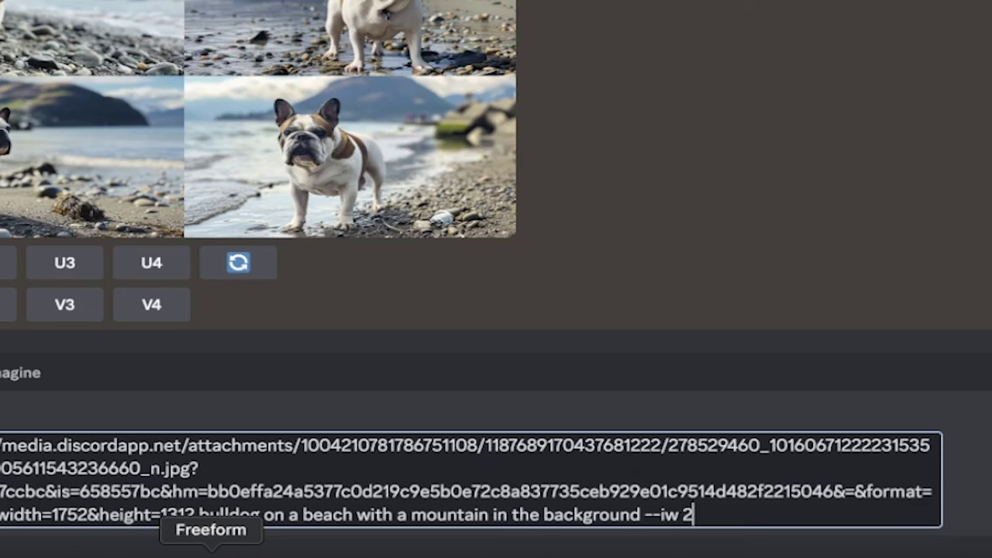
{"action": "type", "text": ".0"}
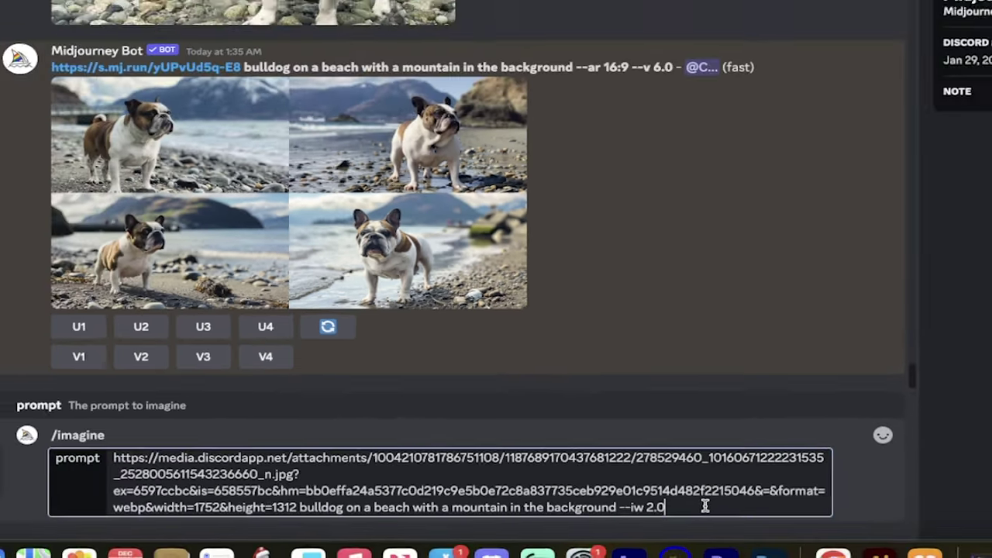
{"action": "key", "text": "Return"}
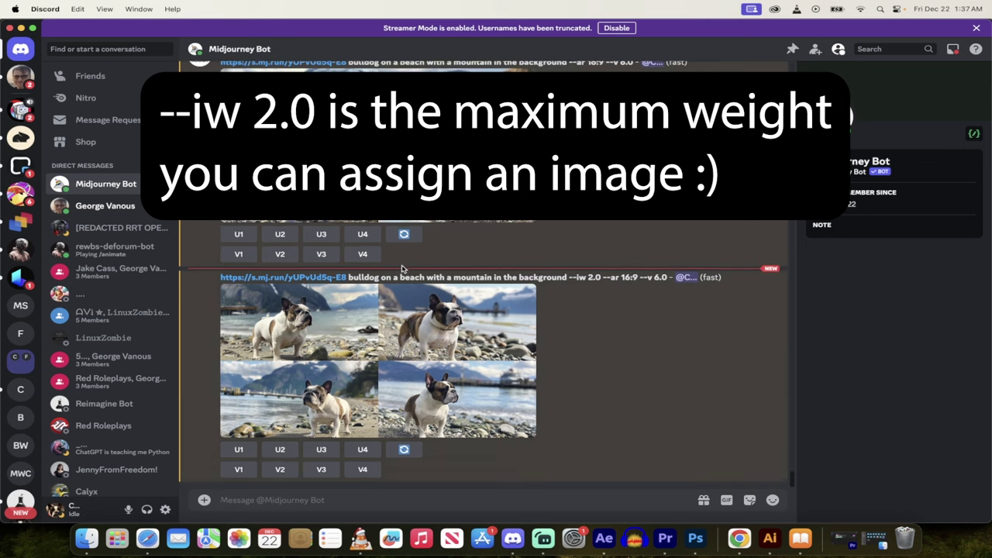
Step: Examine the grid generated with --iw 2.0 in enlarged view and against the grid made without image weight
{"action": "scroll", "coordinate": [408, 163], "scroll_direction": "up", "scroll_amount": 10}
{"action": "scroll", "coordinate": [409, 163], "scroll_direction": "down", "scroll_amount": 10}
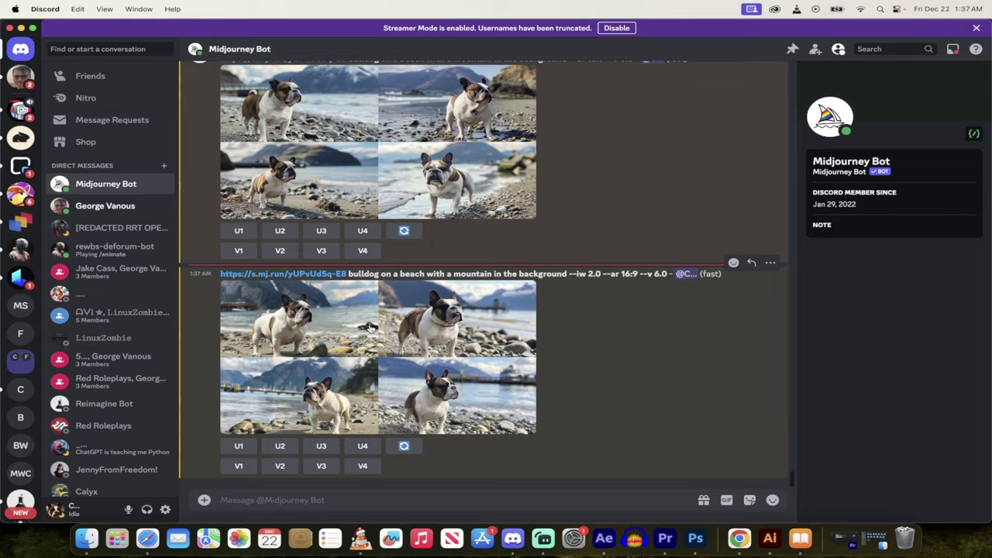
{"action": "left_click", "coordinate": [370, 328]}
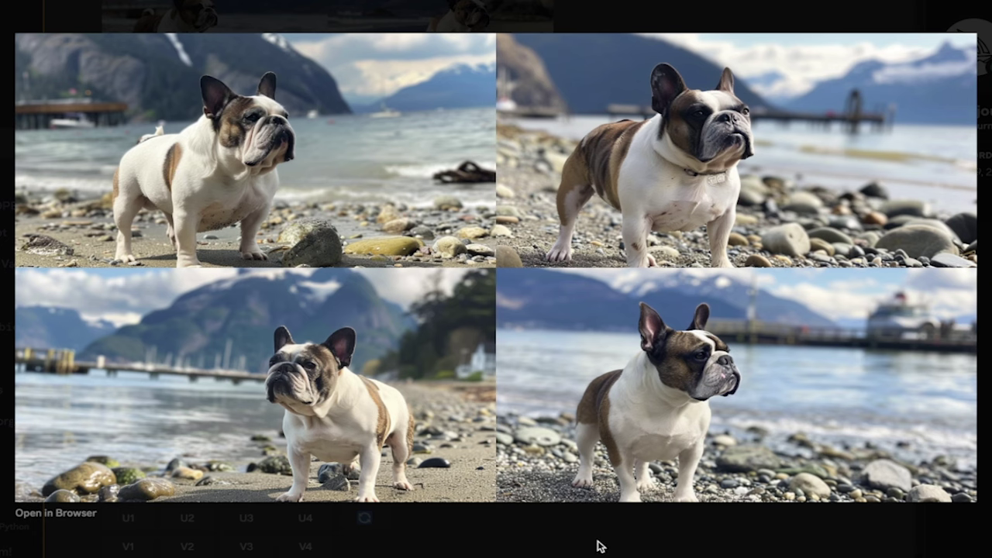
{"action": "left_click", "coordinate": [585, 523]}
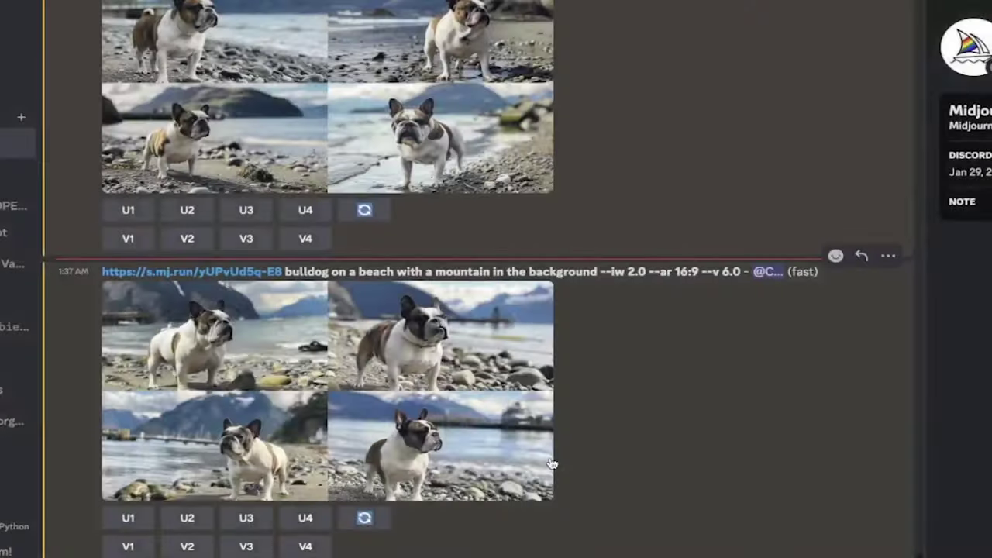
{"action": "scroll", "coordinate": [553, 464], "scroll_direction": "up", "scroll_amount": 2}
{"action": "scroll", "coordinate": [553, 463], "scroll_direction": "down", "scroll_amount": 2}
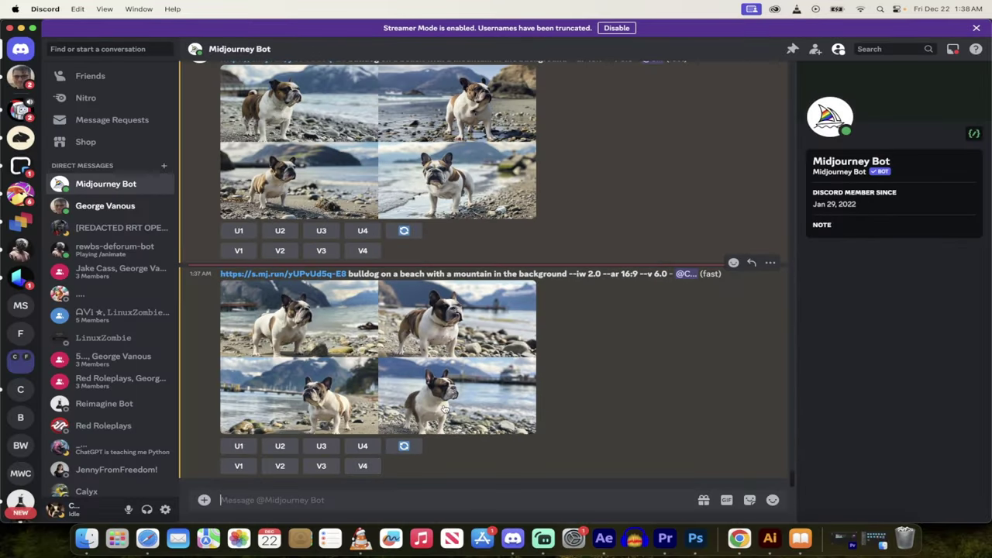
Step: Compare the original beach bulldog photo with the --iw 2.0 grid by enlarging each one
{"action": "scroll", "coordinate": [422, 477], "scroll_direction": "up", "scroll_amount": 3}
{"action": "scroll", "coordinate": [445, 408], "scroll_direction": "up", "scroll_amount": 3}
{"action": "left_click", "coordinate": [423, 244]}
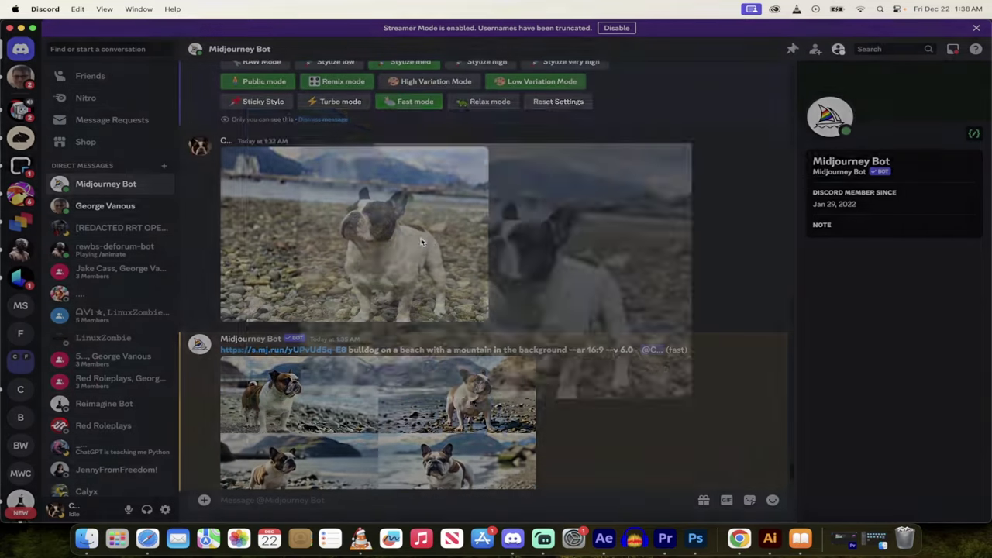
{"action": "left_click", "coordinate": [772, 300]}
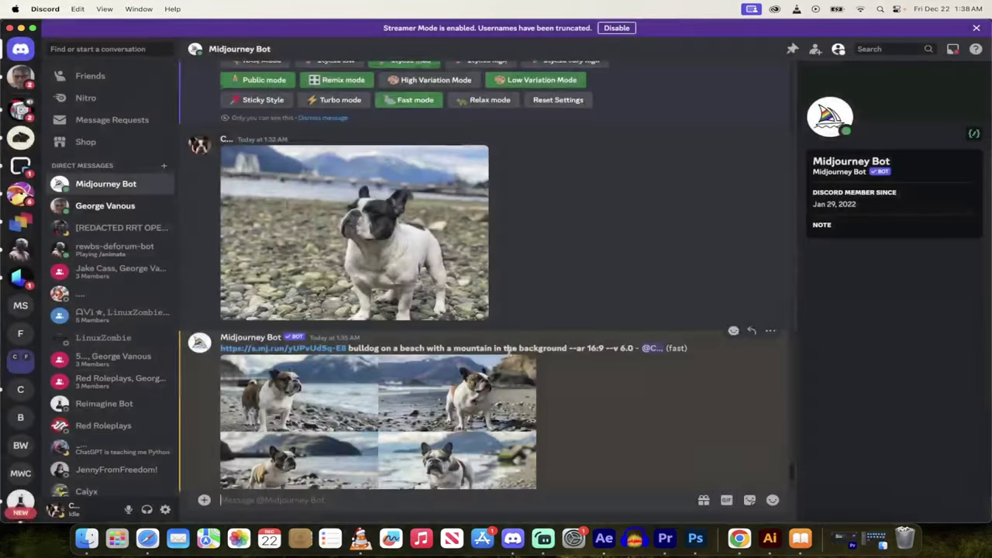
{"action": "scroll", "coordinate": [508, 356], "scroll_direction": "down", "scroll_amount": 5}
{"action": "left_click", "coordinate": [491, 397]}
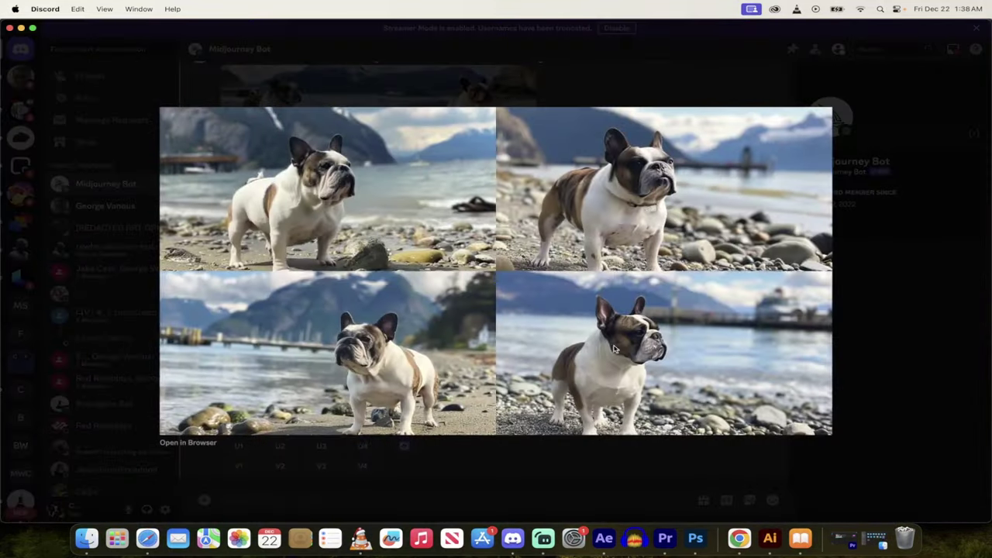
{"action": "left_click", "coordinate": [585, 481]}
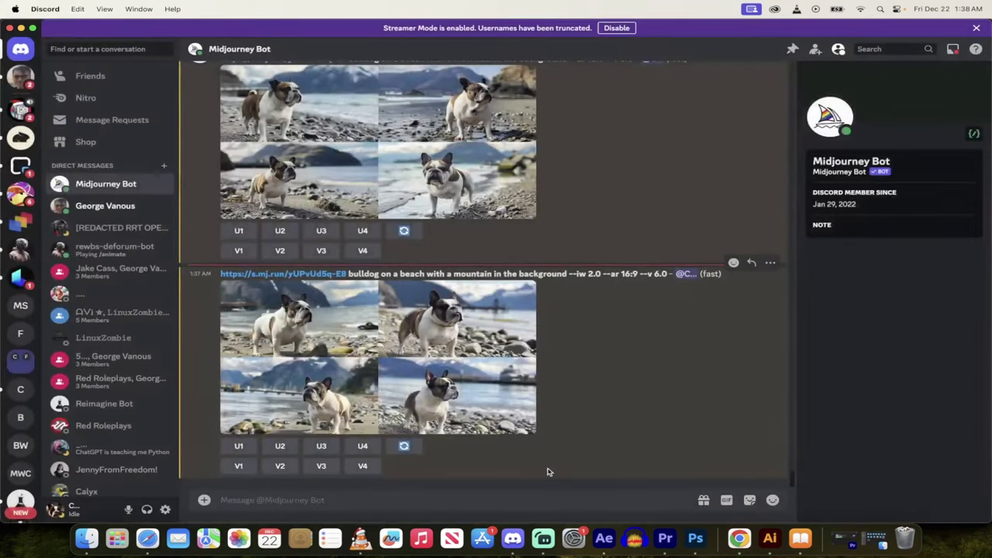